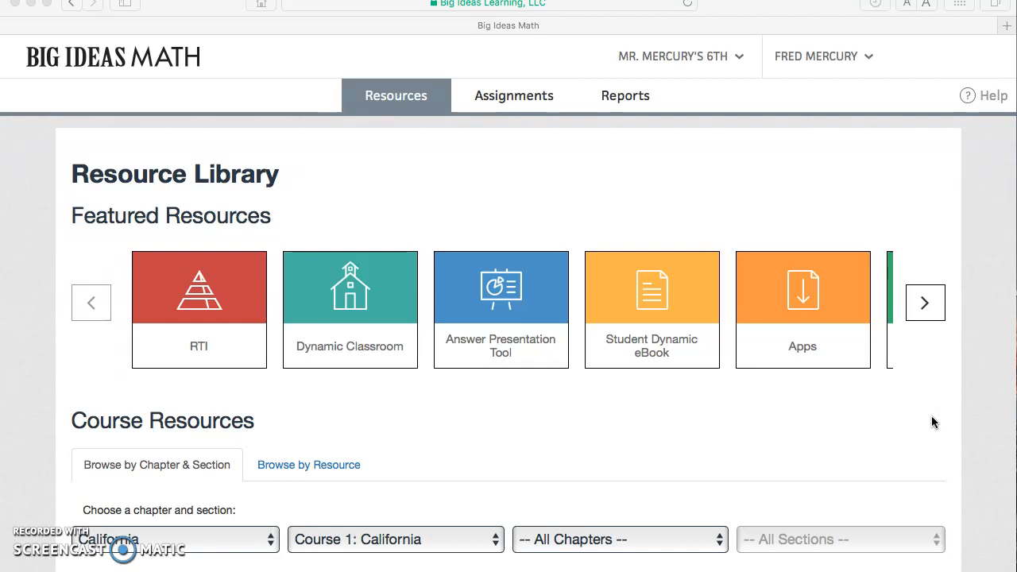
Start creating an assignment for Course 1: California and select Chapter 1, Numerical Expressions and Factors.
click(521, 97)
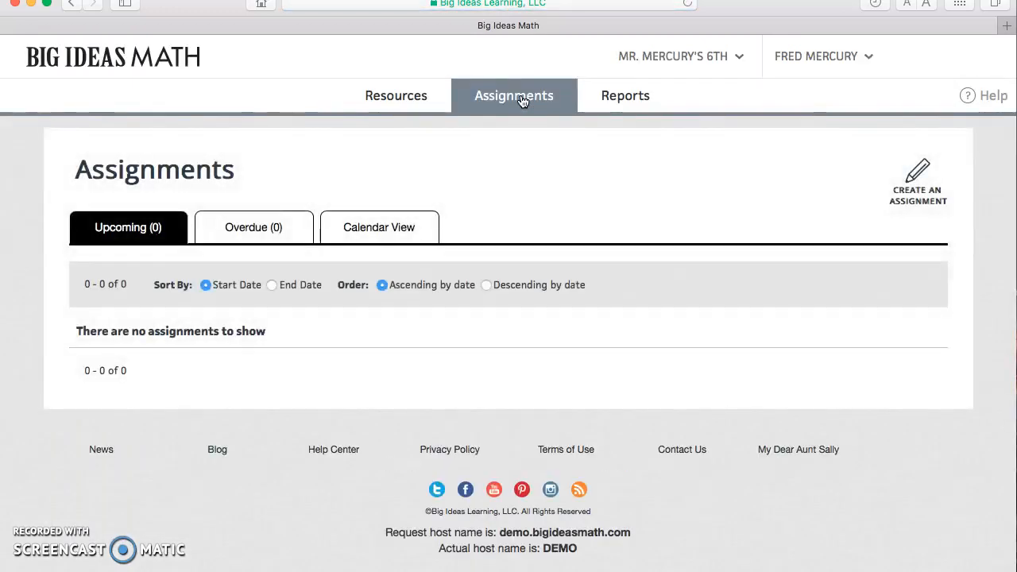
click(898, 189)
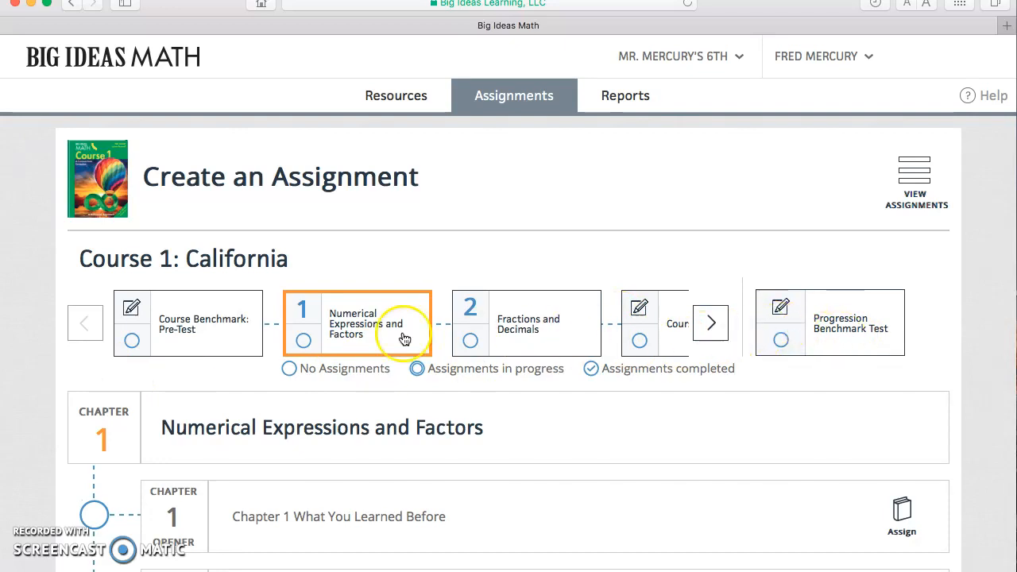
click(711, 322)
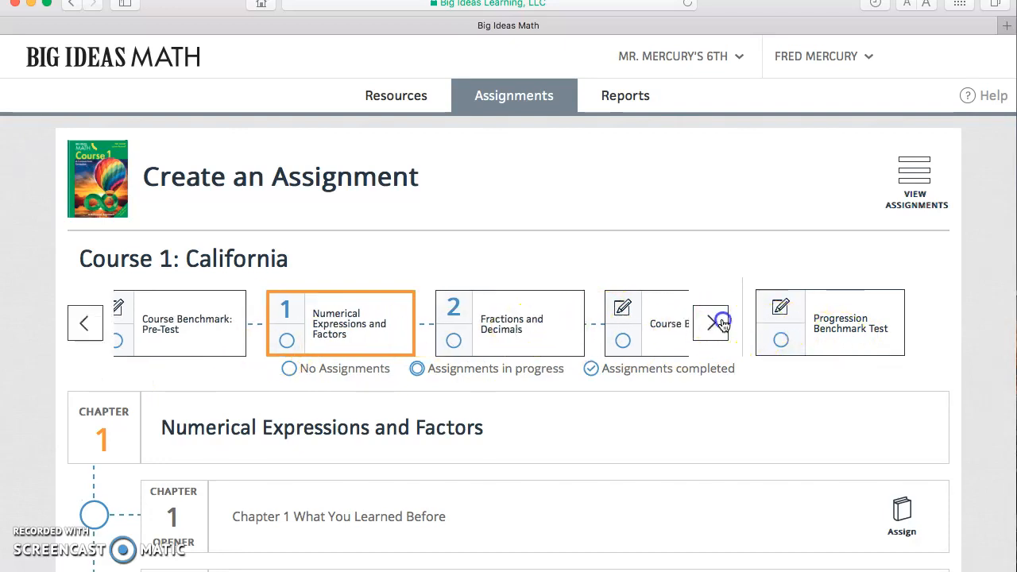
click(712, 323)
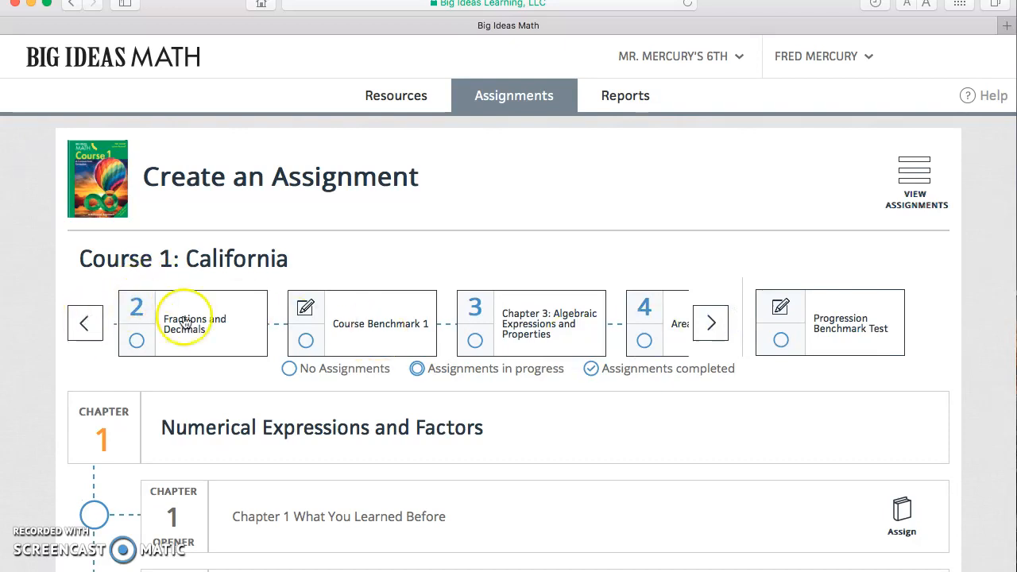
click(84, 326)
click(84, 328)
click(378, 325)
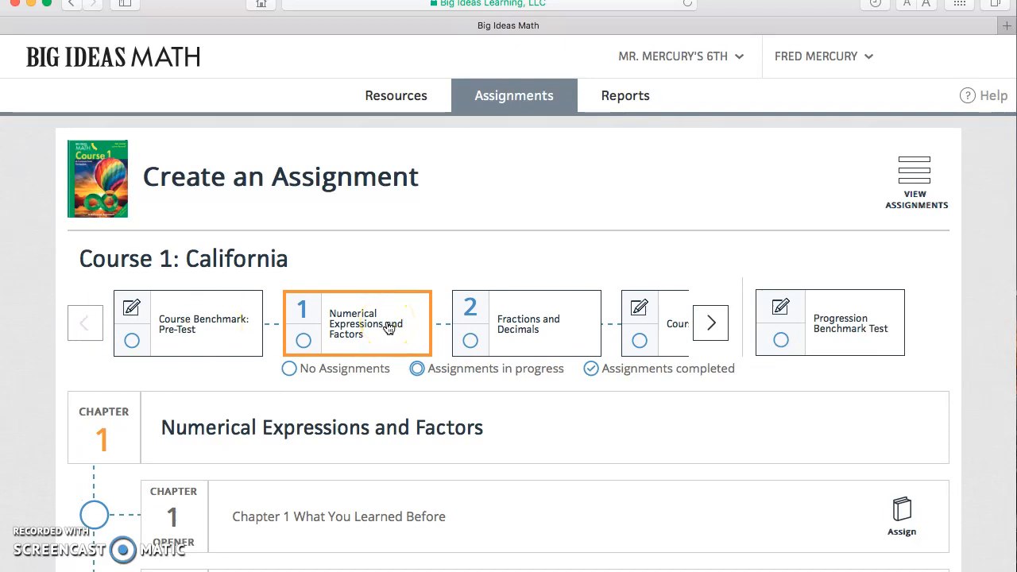
Add an assignment for the Section 1.1 Whole Number Operations exercises and open its problem set selection.
scroll(499, 419, down, 4)
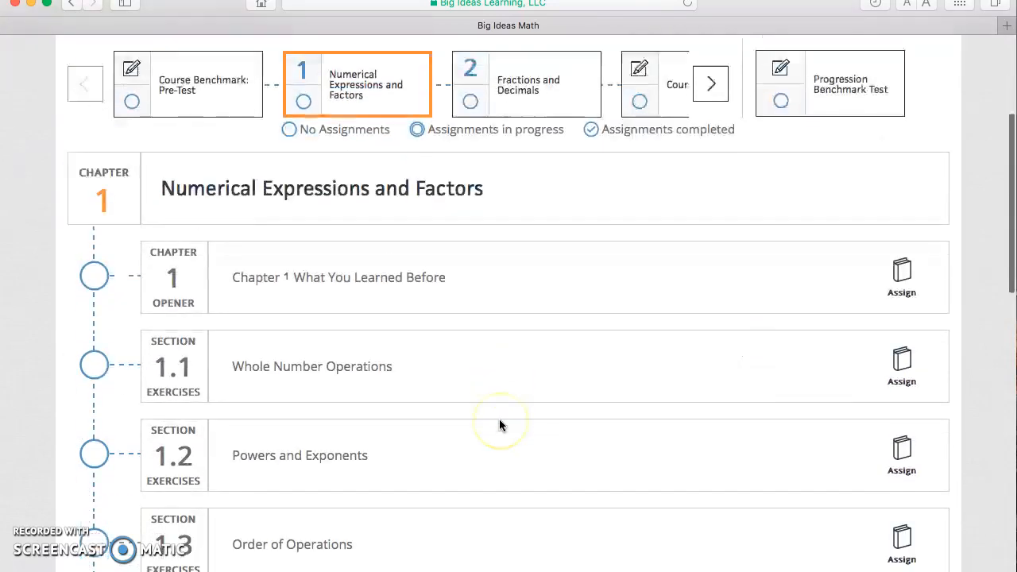
scroll(499, 419, down, 2)
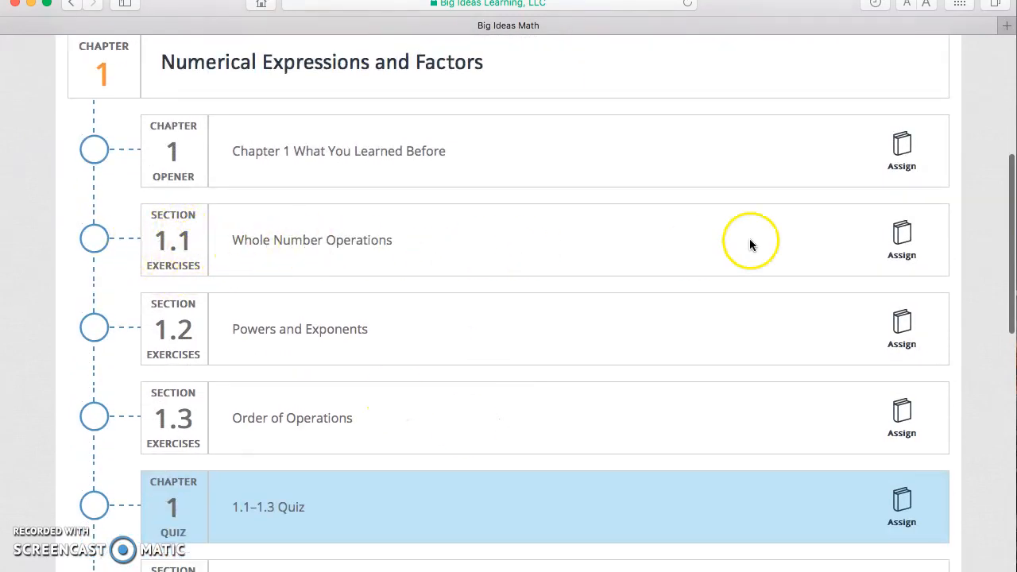
click(901, 238)
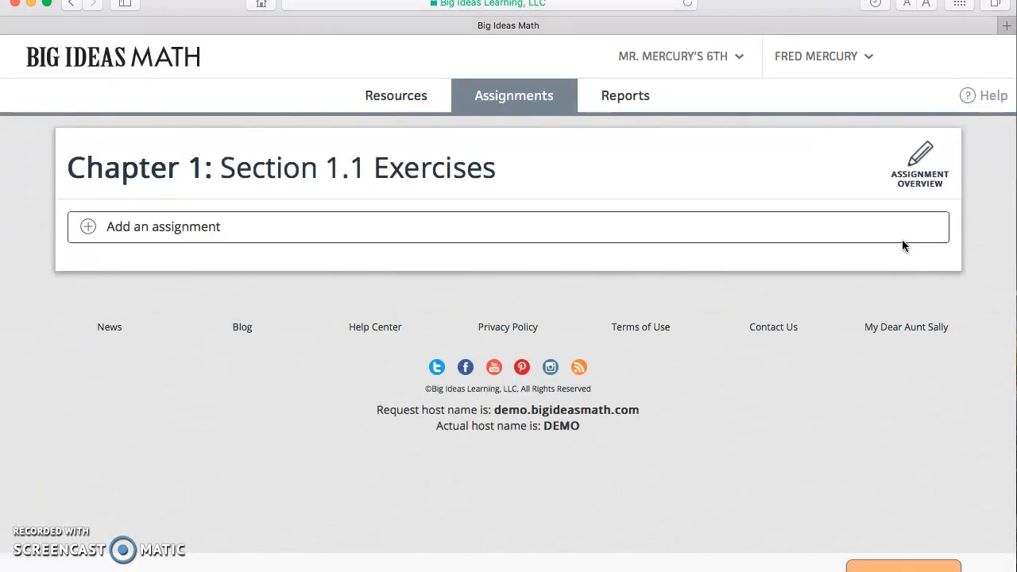
click(157, 230)
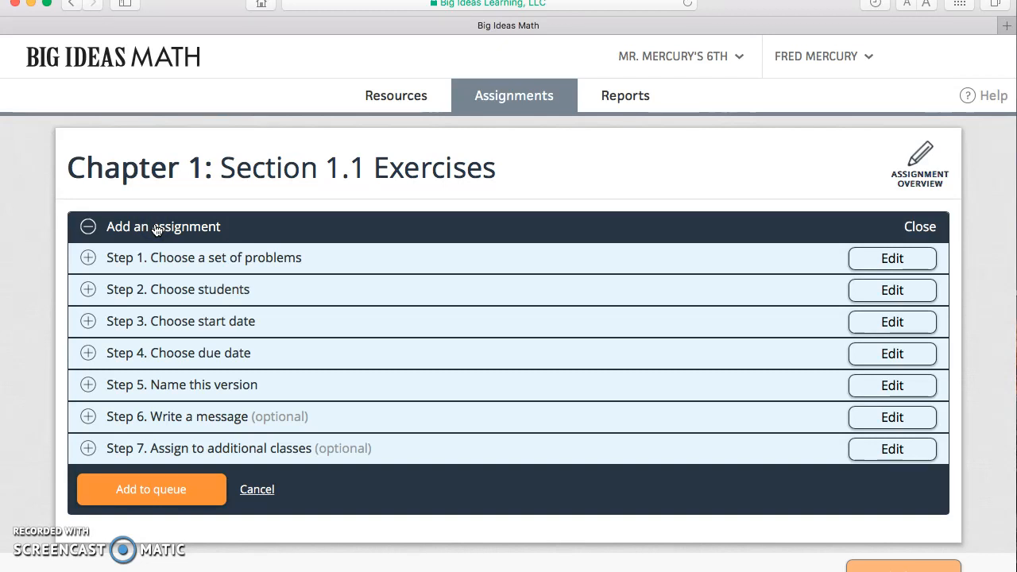
click(178, 259)
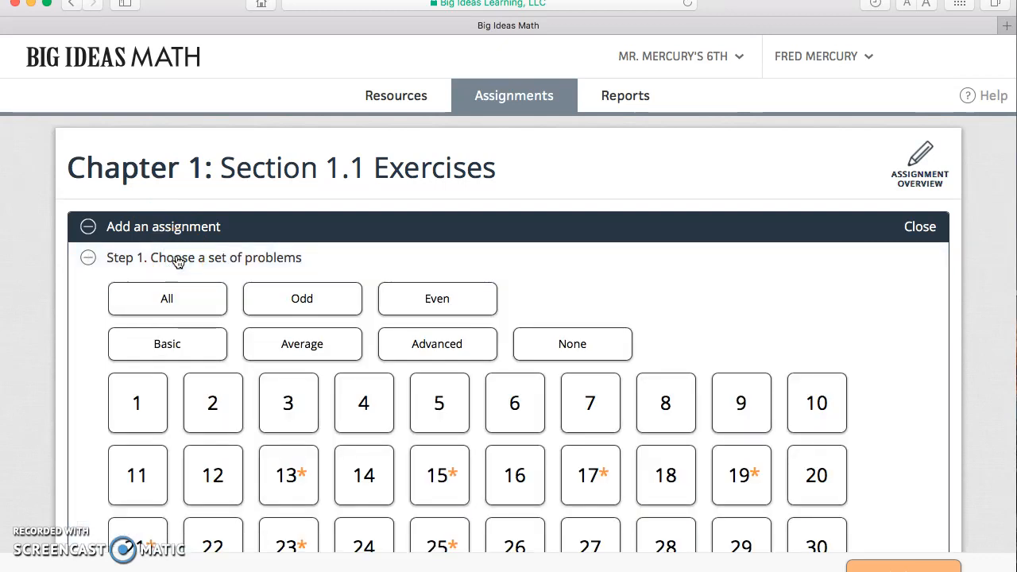
Try the All, Odd, Even, Basic, Average and Advanced problem sets, and clear the selection with None.
scroll(178, 263, down, 5)
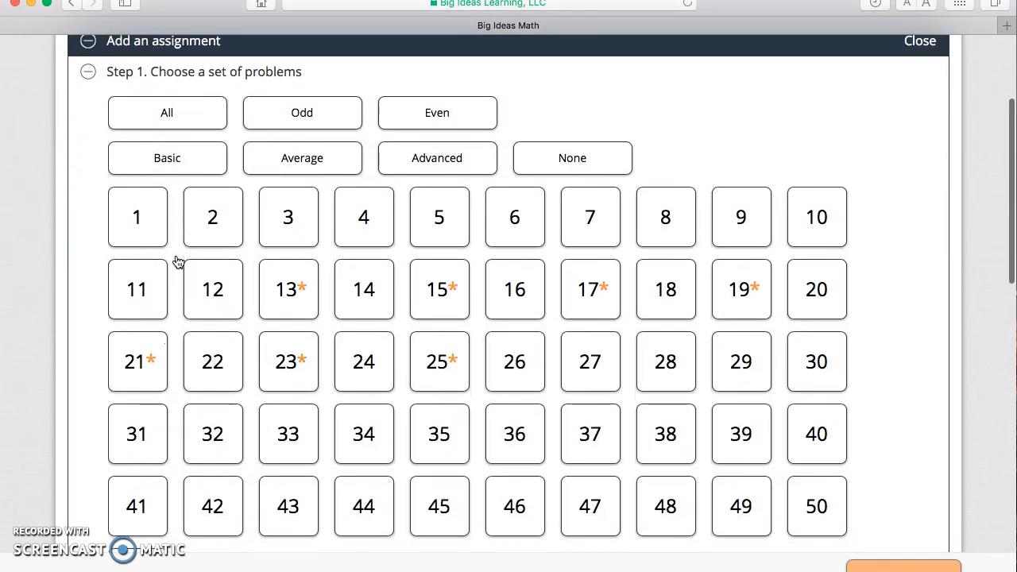
click(193, 123)
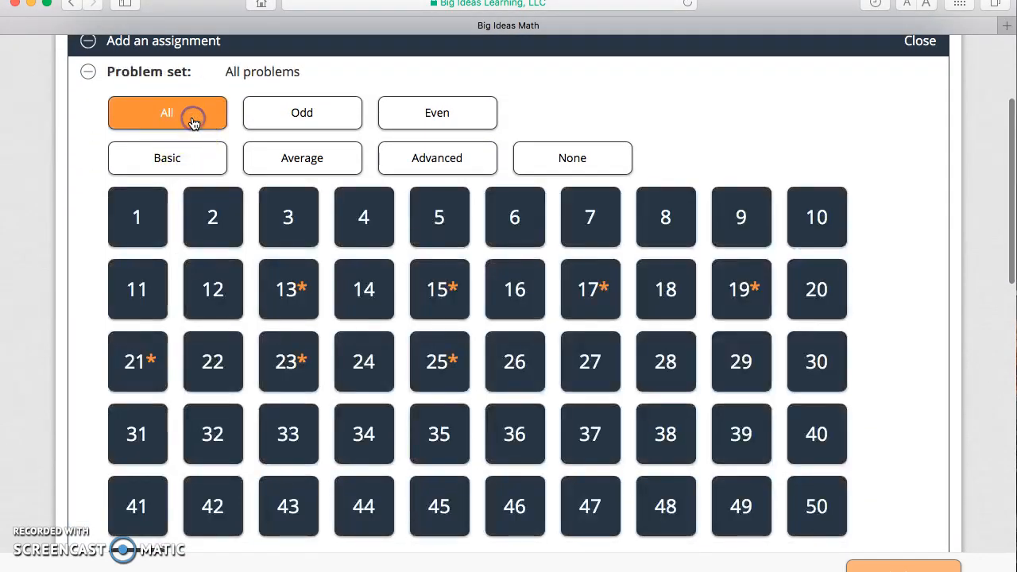
click(329, 124)
click(433, 121)
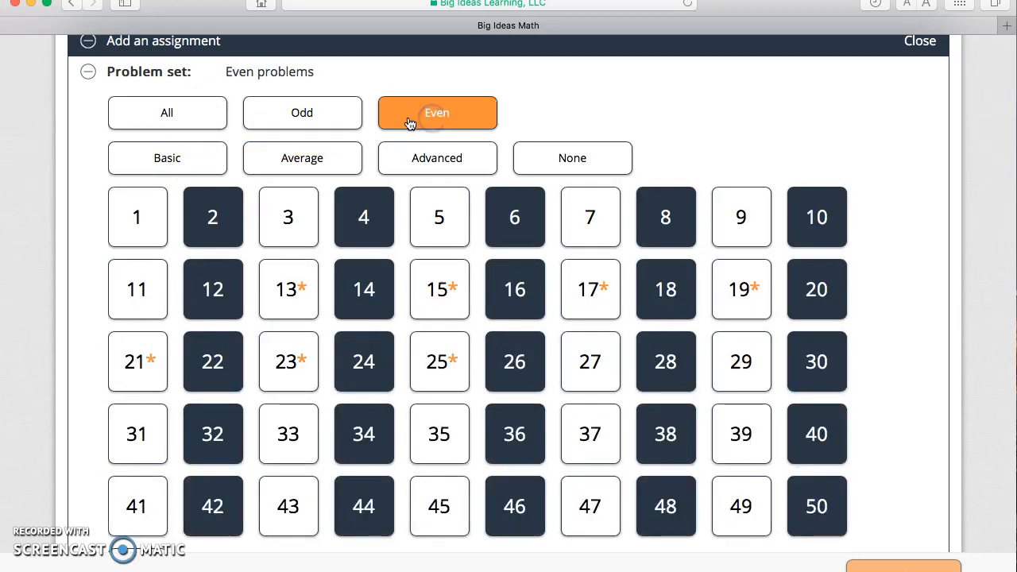
click(188, 153)
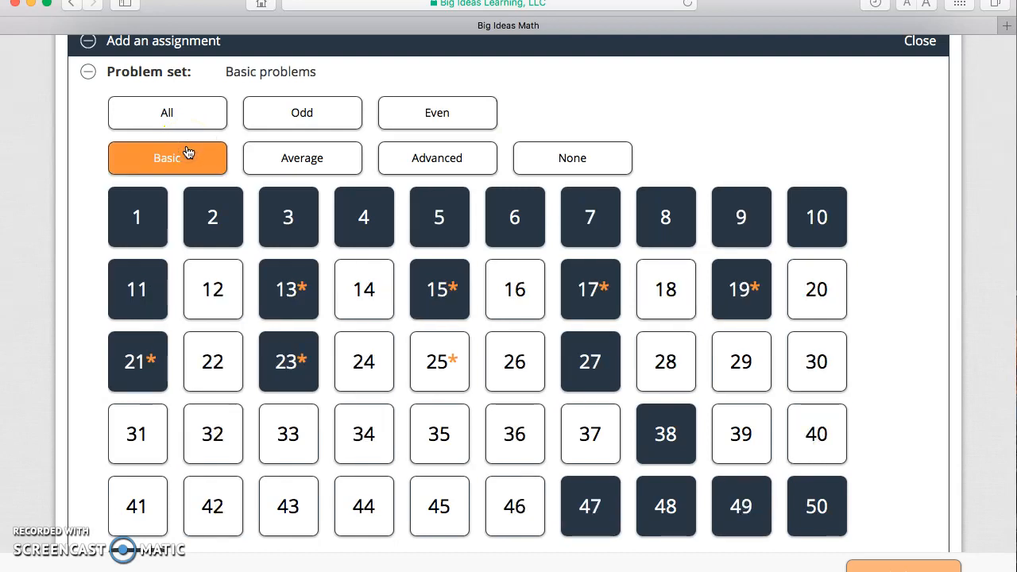
click(300, 149)
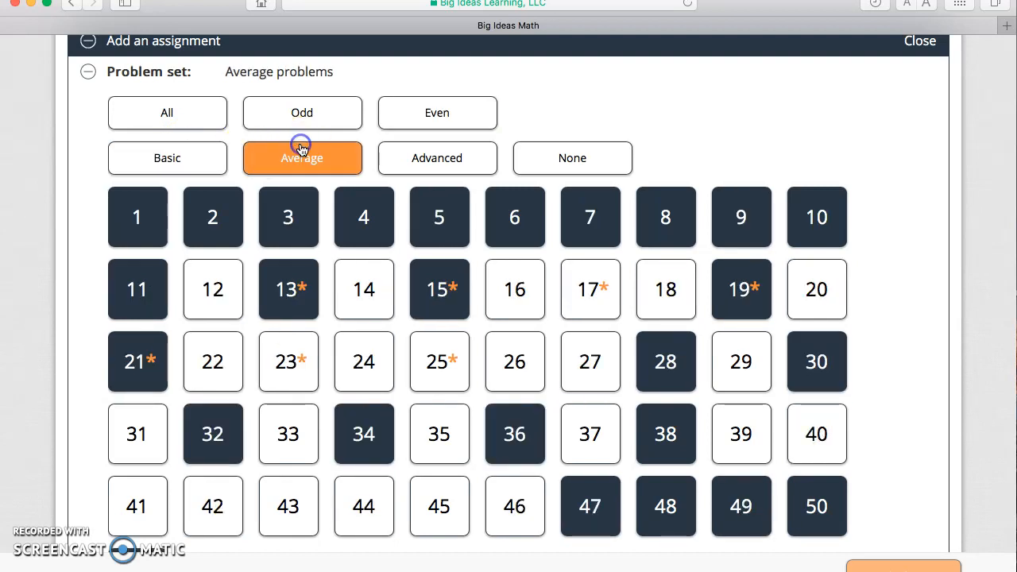
click(450, 169)
click(573, 158)
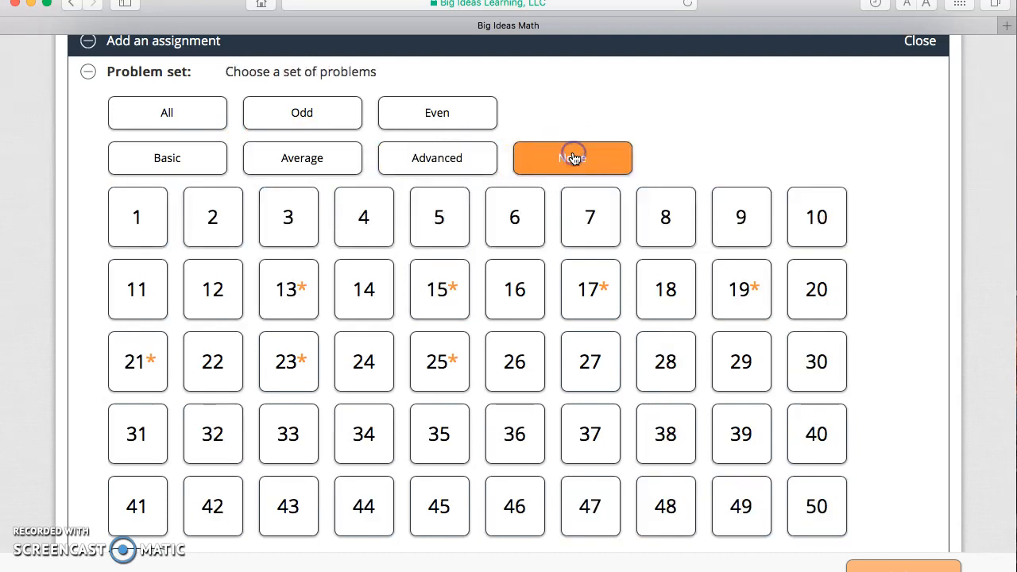
Select problems 13, 14, 15, 16, 17, 19, 21, 22 and 24 as a custom problem set.
click(289, 295)
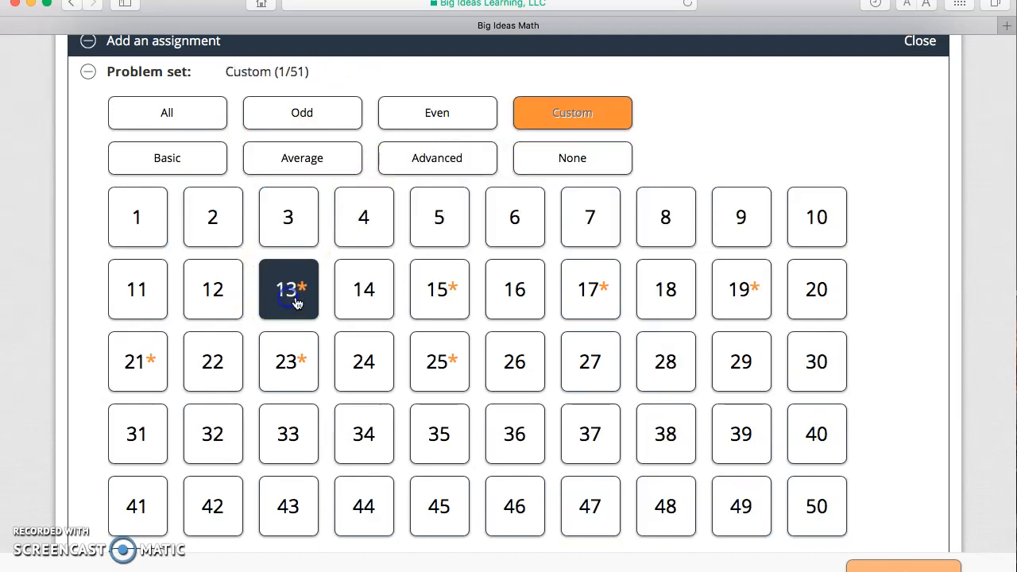
click(363, 292)
click(438, 311)
click(526, 301)
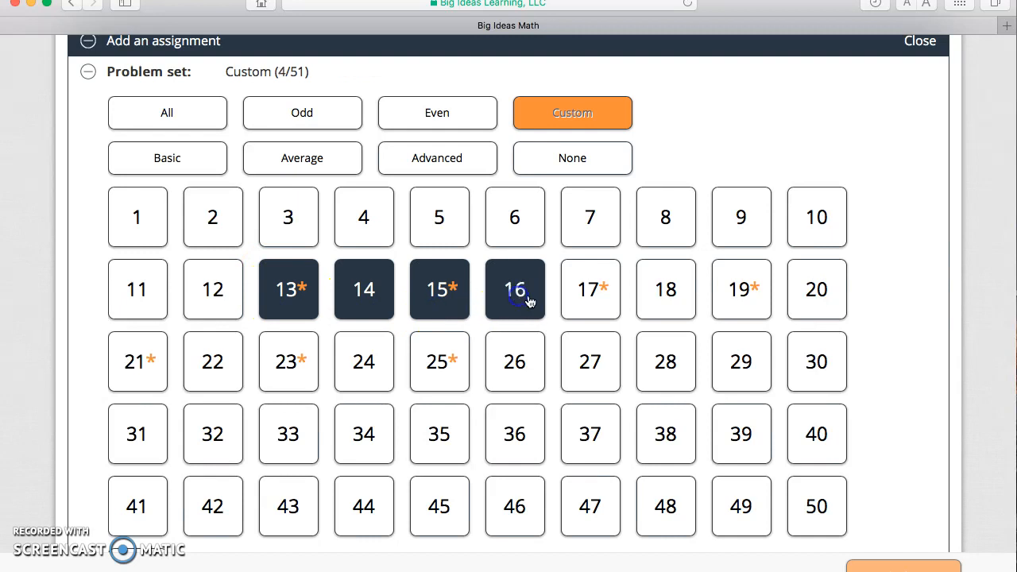
click(587, 304)
click(732, 310)
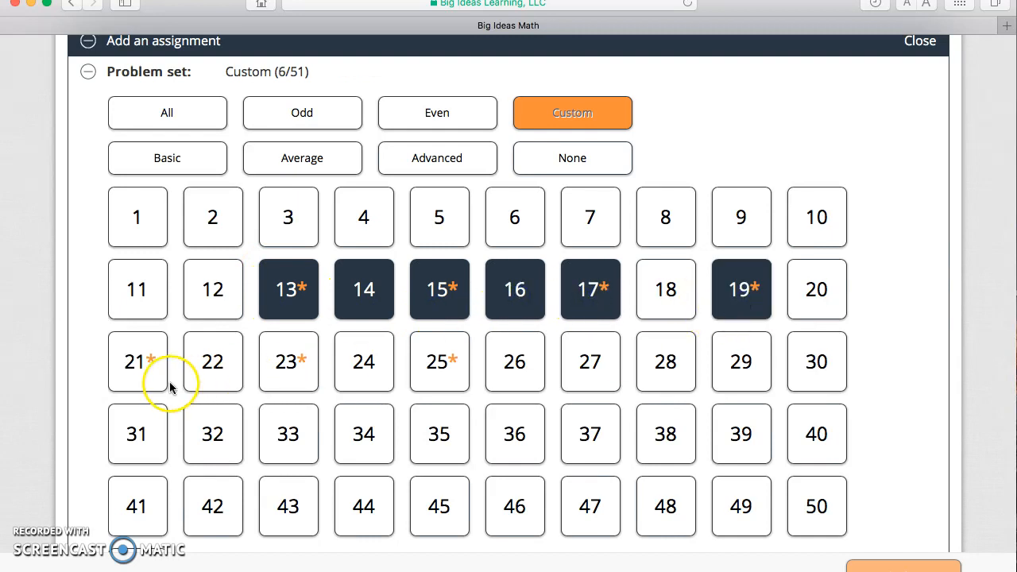
click(146, 371)
click(200, 371)
click(373, 364)
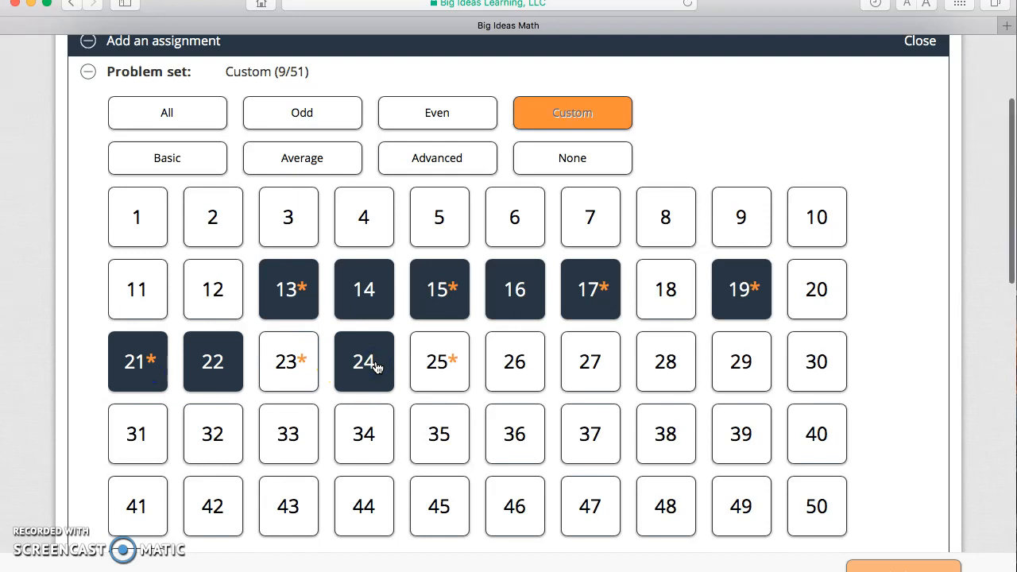
Enable Live Tutor for the assignment.
scroll(378, 367, down, 5)
scroll(378, 367, down, 3)
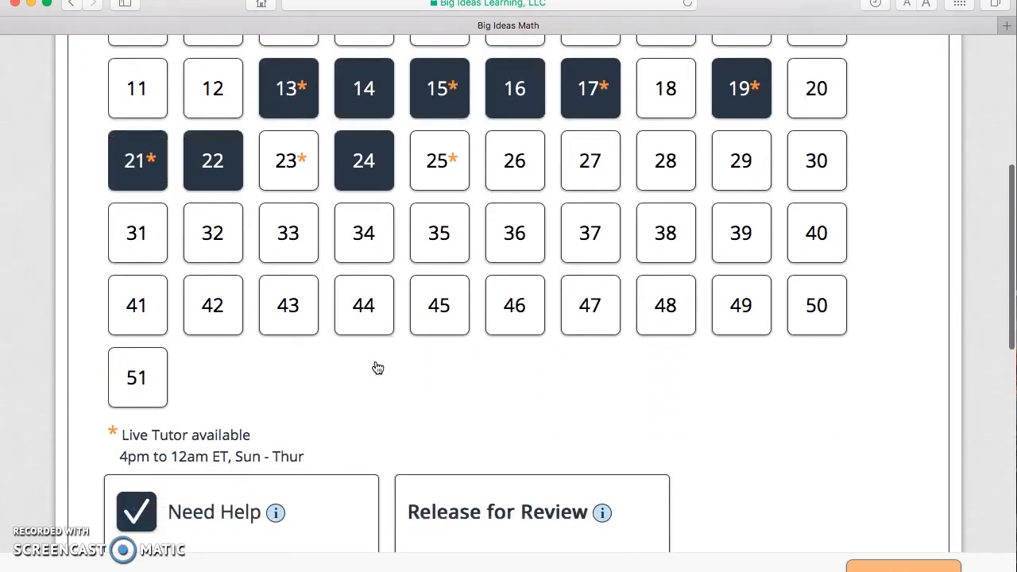
scroll(378, 366, down, 6)
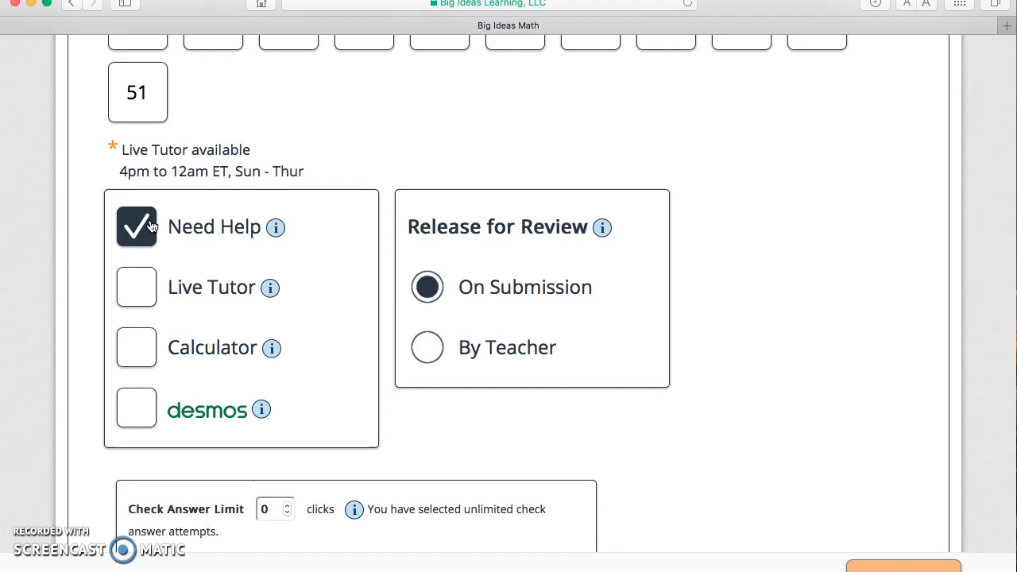
click(135, 287)
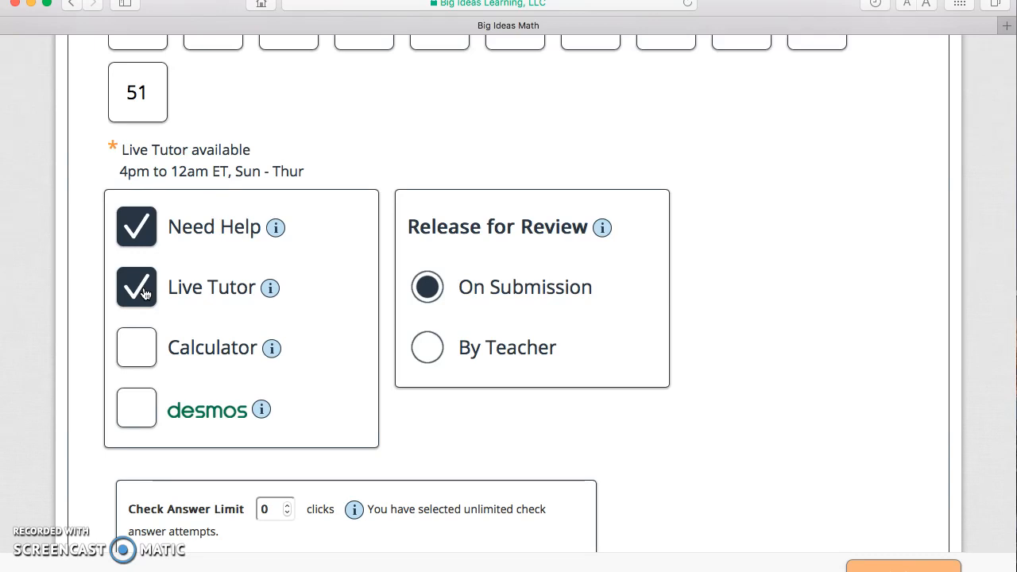
Deselect Live Tutor problem 17 in the custom problem set and select it again.
scroll(146, 294, up, 3)
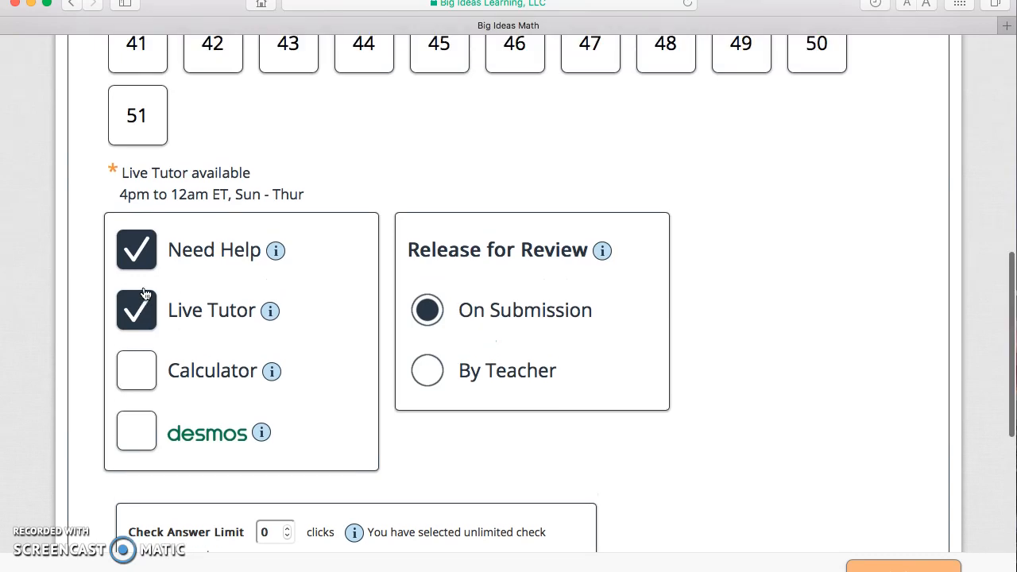
scroll(146, 294, up, 9)
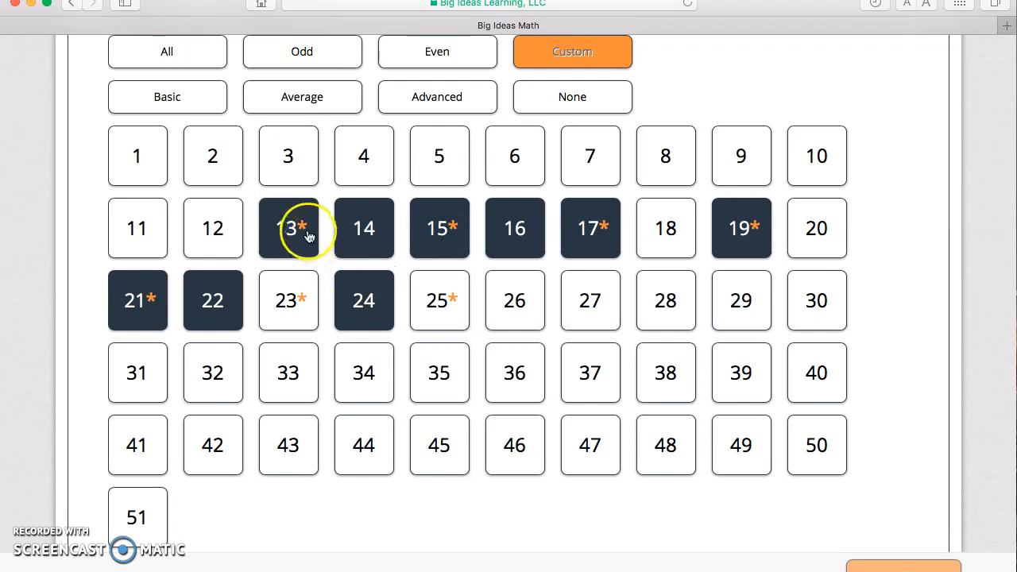
click(584, 245)
click(584, 245)
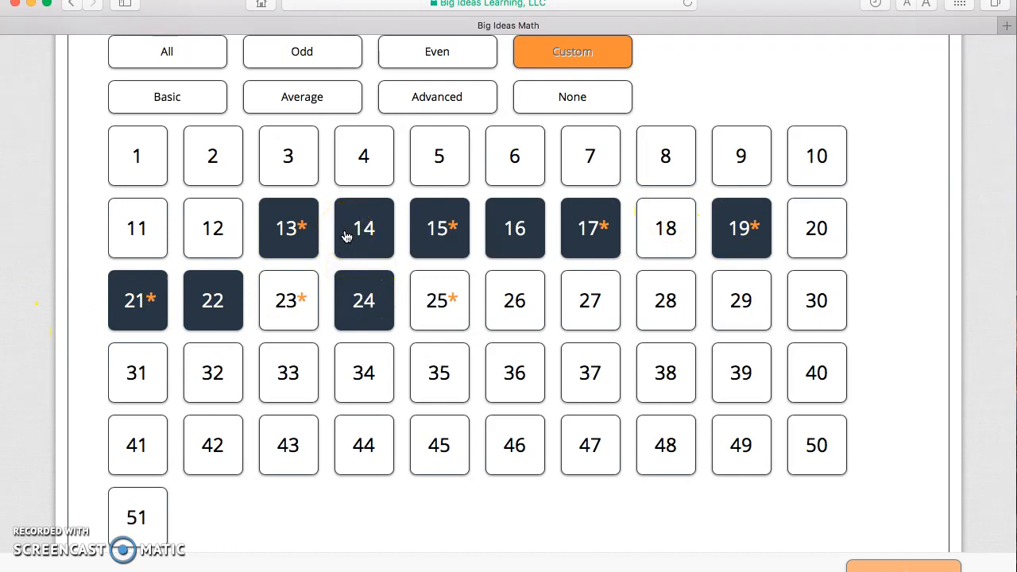
Turn the Calculator and Desmos options on and back off for the assignment.
scroll(347, 237, down, 10)
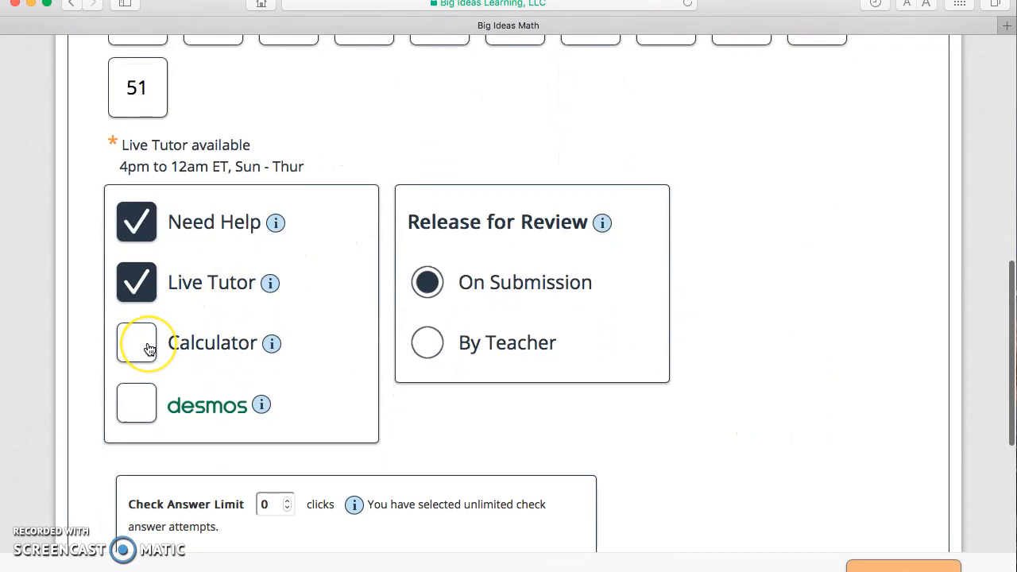
click(148, 348)
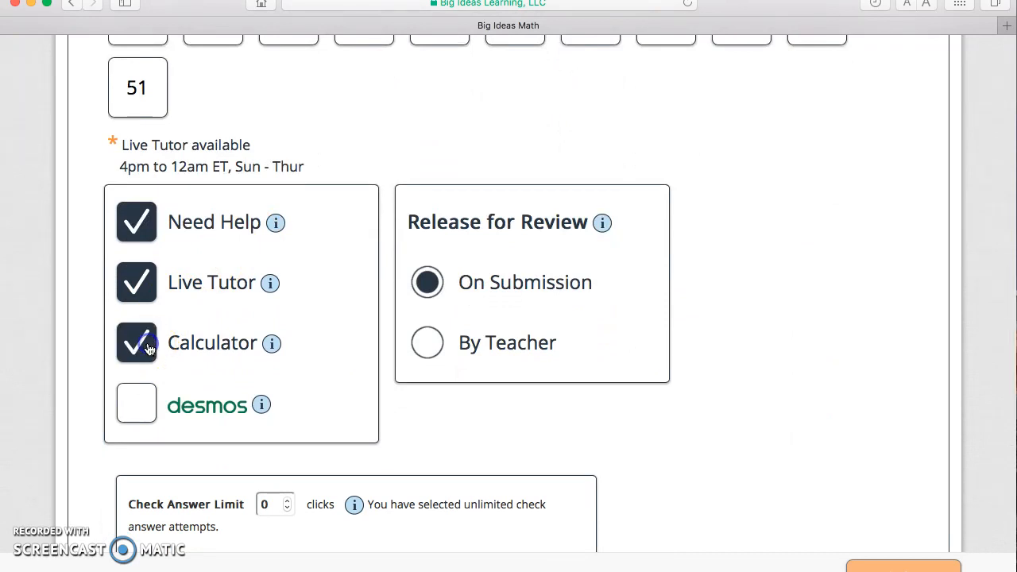
click(149, 348)
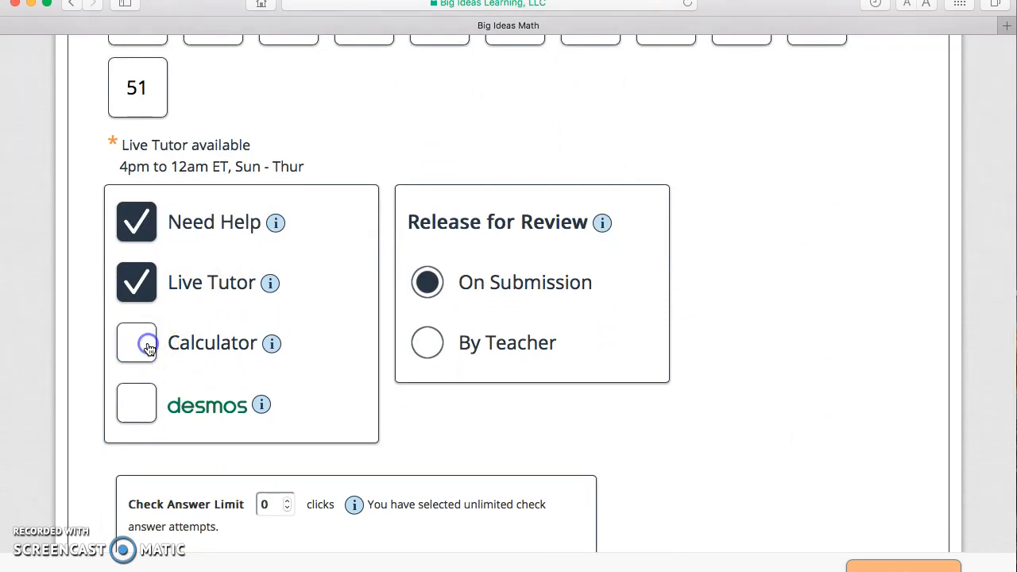
click(139, 417)
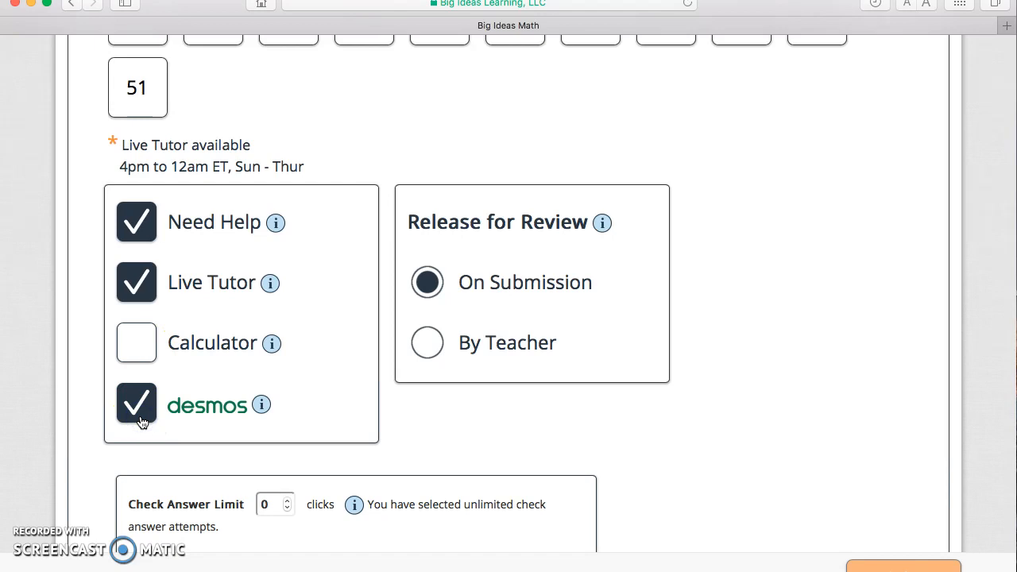
click(140, 420)
Switch Release for Review to By Teacher and back to On Submission.
scroll(141, 422, down, 2)
scroll(142, 421, down, 2)
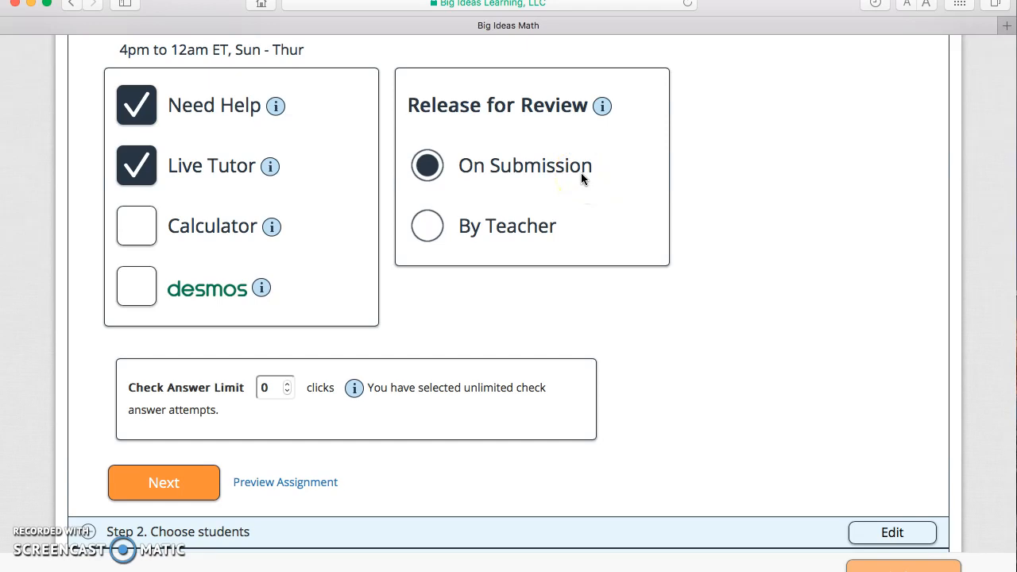
click(428, 229)
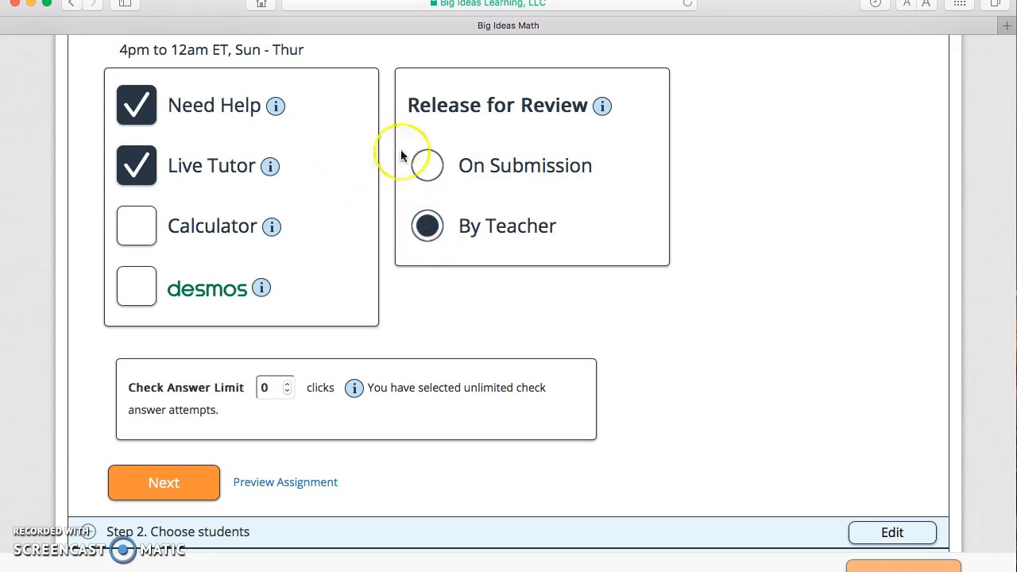
click(428, 169)
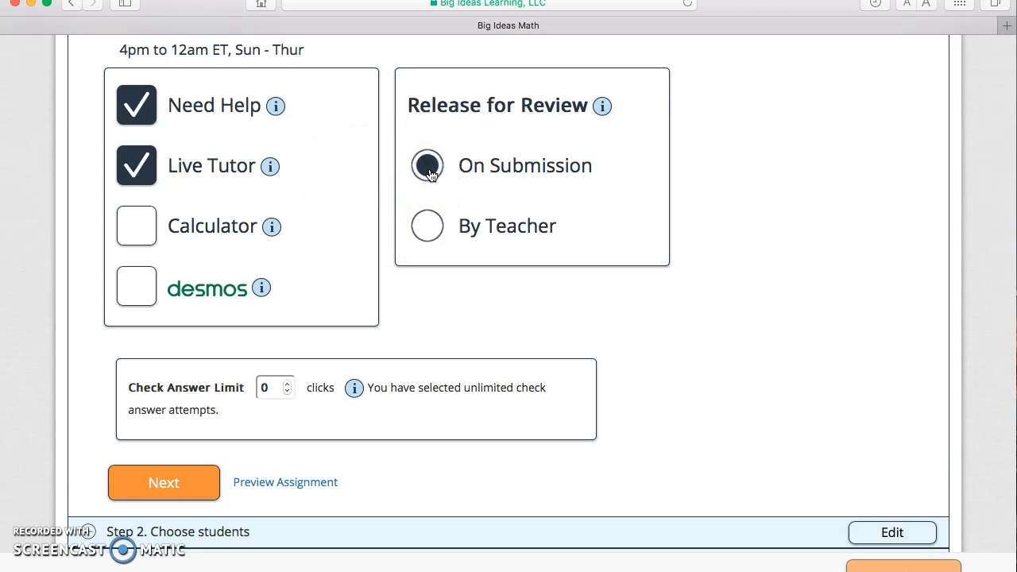
Set the Check Answer Limit to 3 clicks and finish the problem set options.
scroll(705, 200, down, 3)
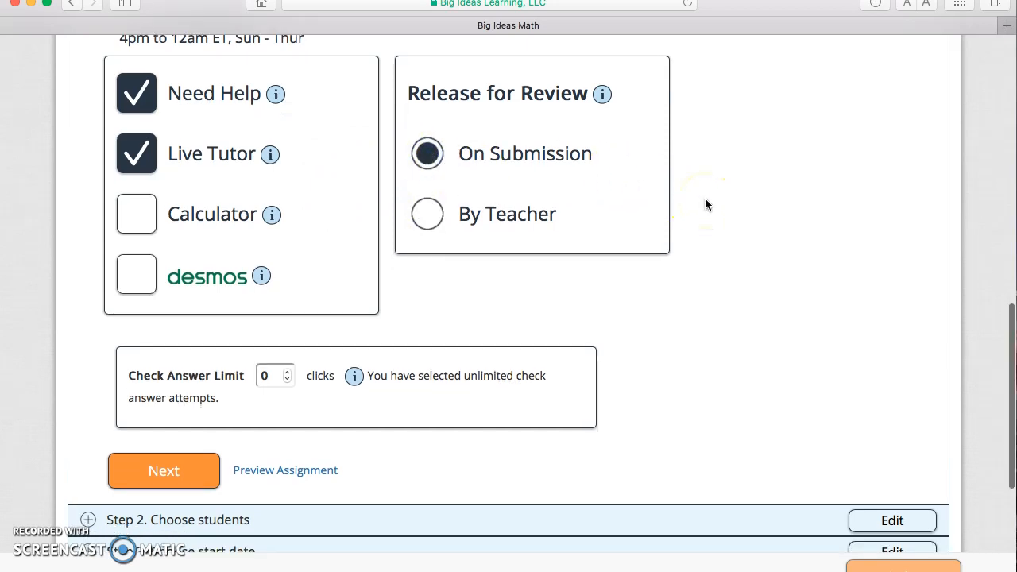
scroll(707, 205, down, 4)
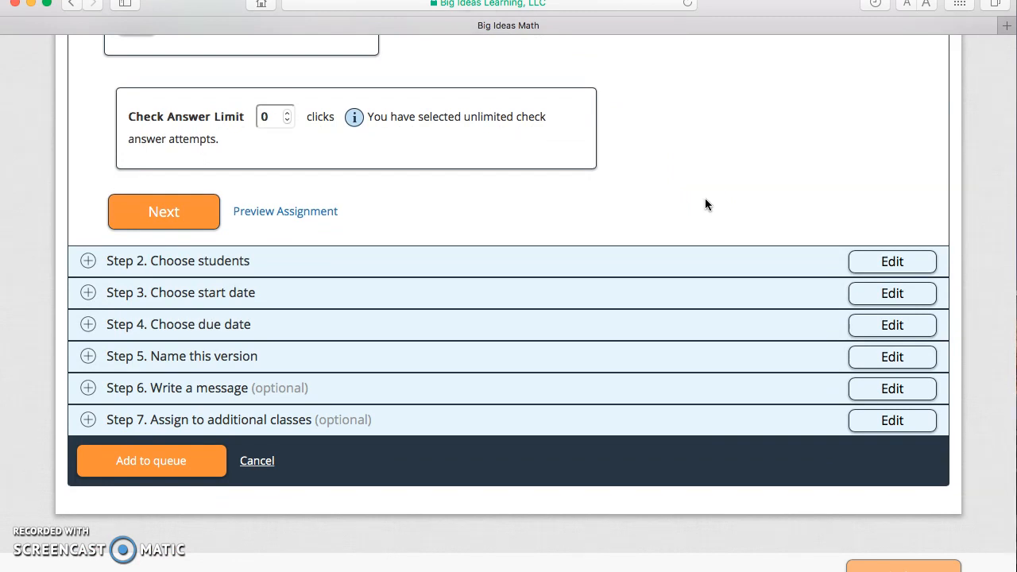
click(287, 116)
click(287, 115)
click(288, 116)
click(288, 115)
click(288, 116)
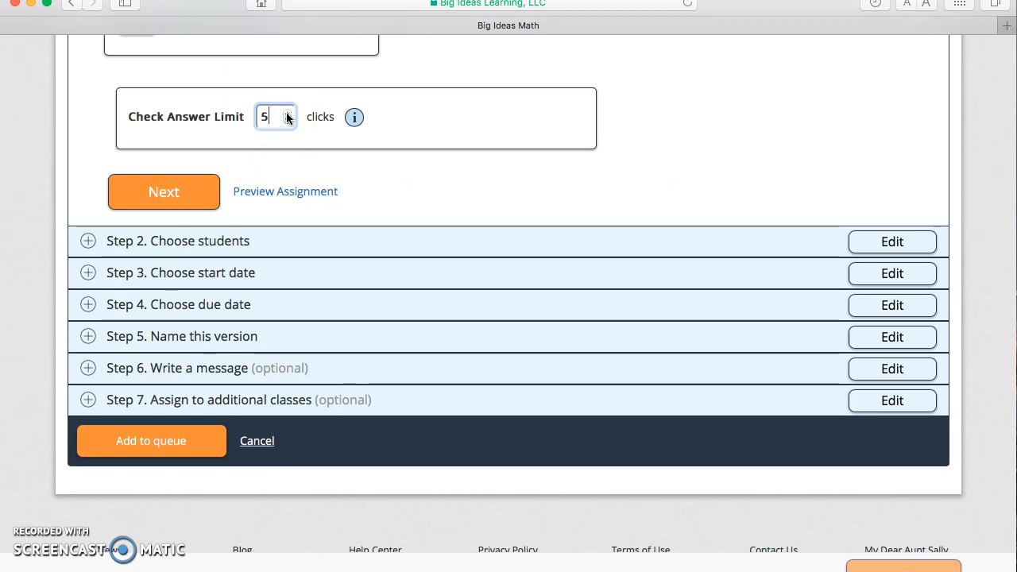
click(288, 120)
click(288, 120)
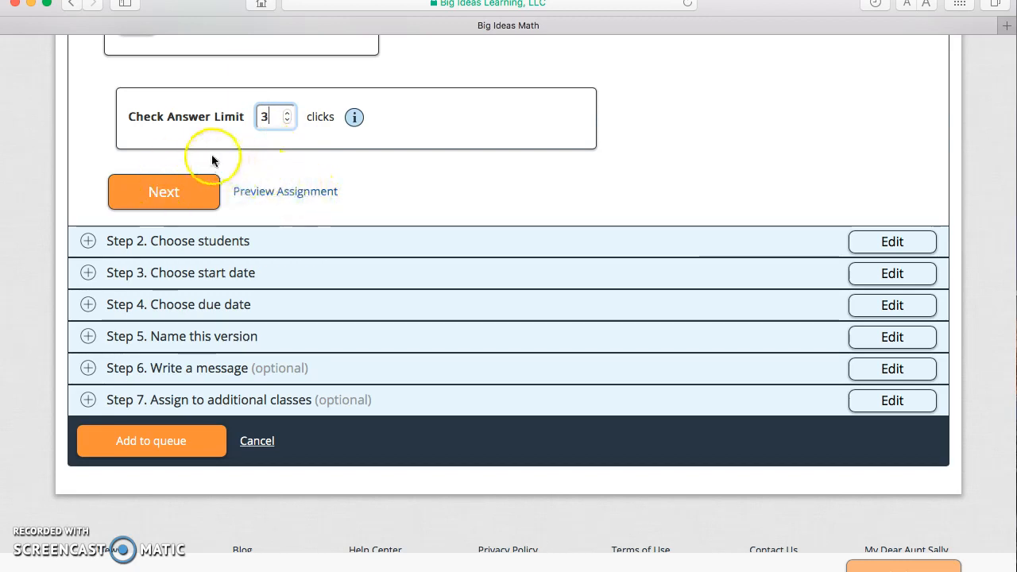
click(166, 188)
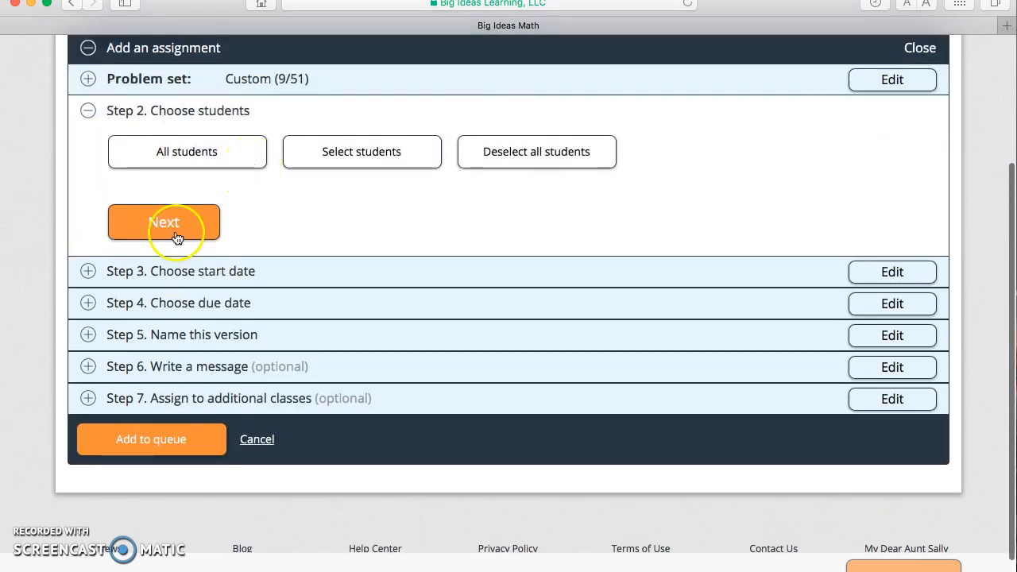
Assign the exercises to all students, accepting the start date 10/12/2017 11:11 am and due date 10/13/2017 11:11 am.
click(198, 151)
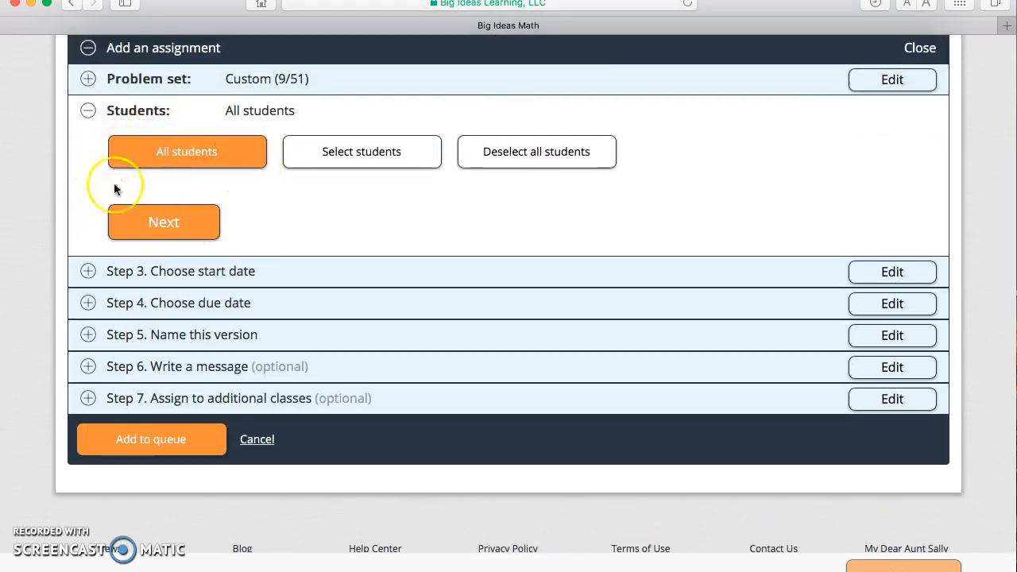
click(187, 222)
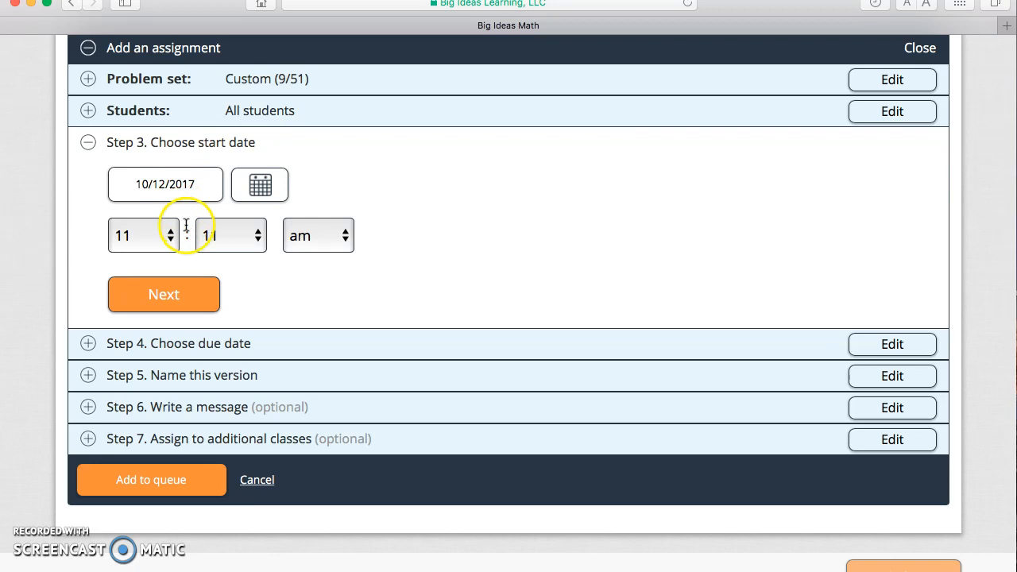
click(191, 294)
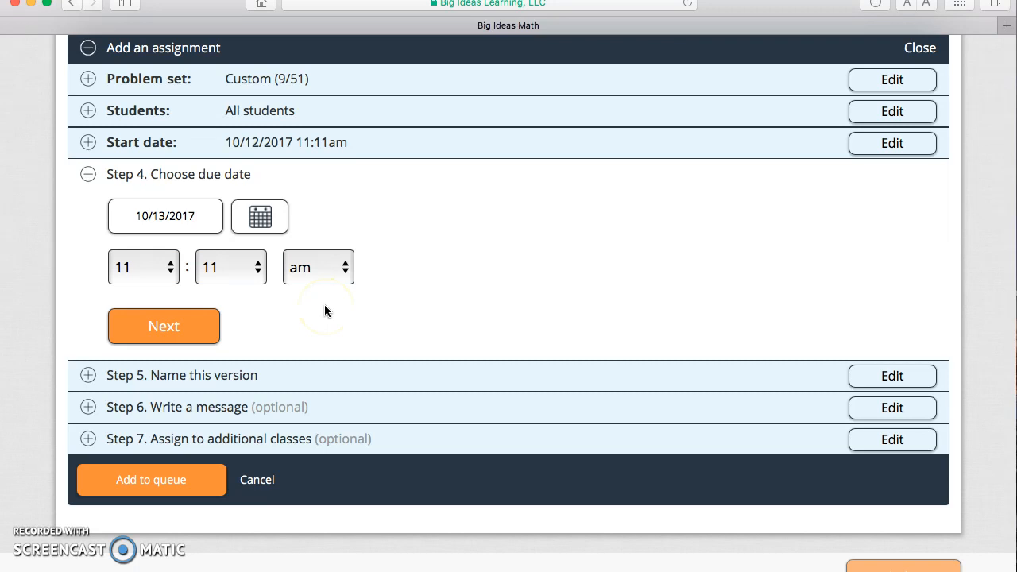
click(204, 330)
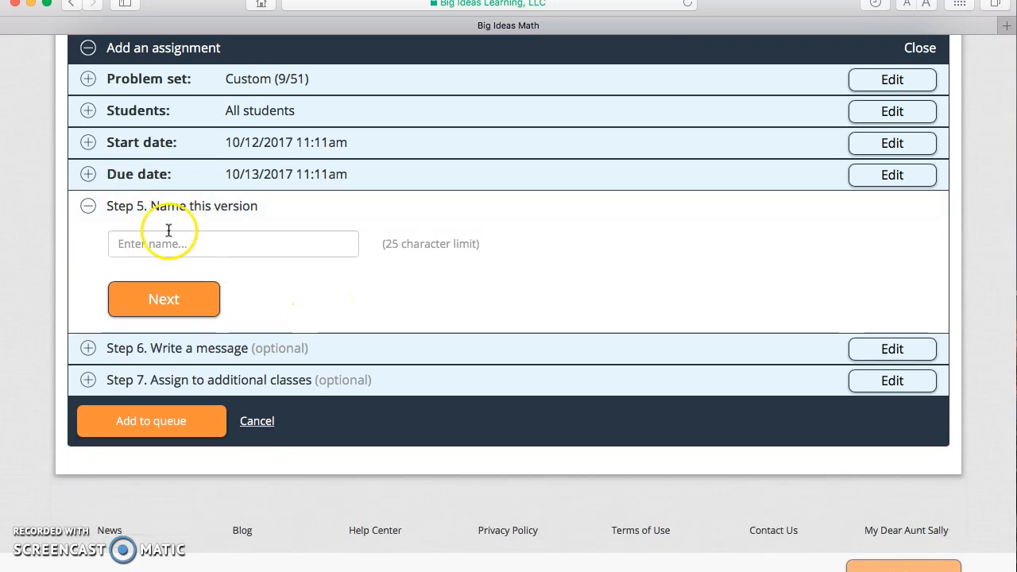
Name this assignment version with the teacher's title and possessive last name followed by 1.1.
click(168, 241)
text(Mr)
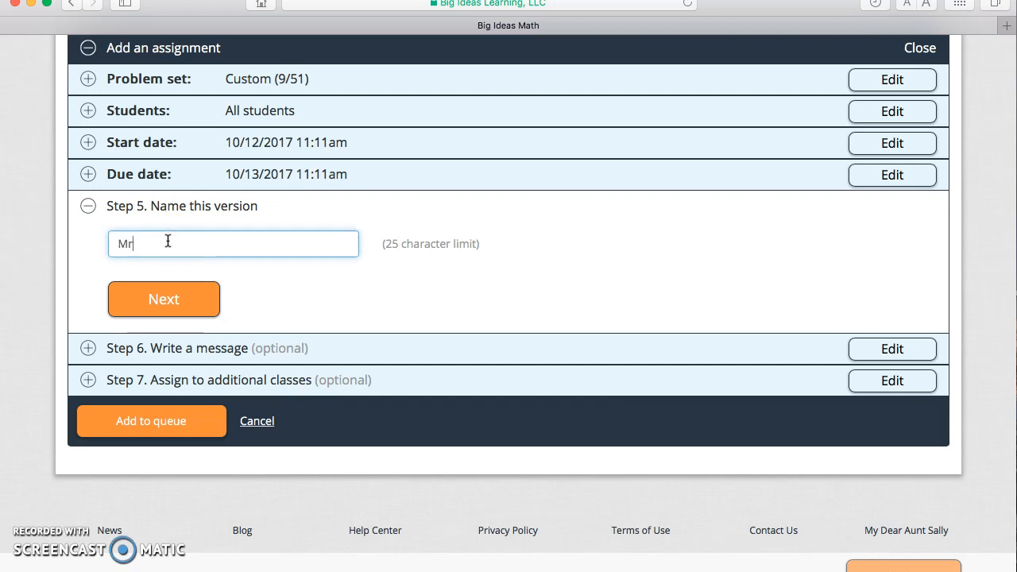
text(. Mercury's 1.1)
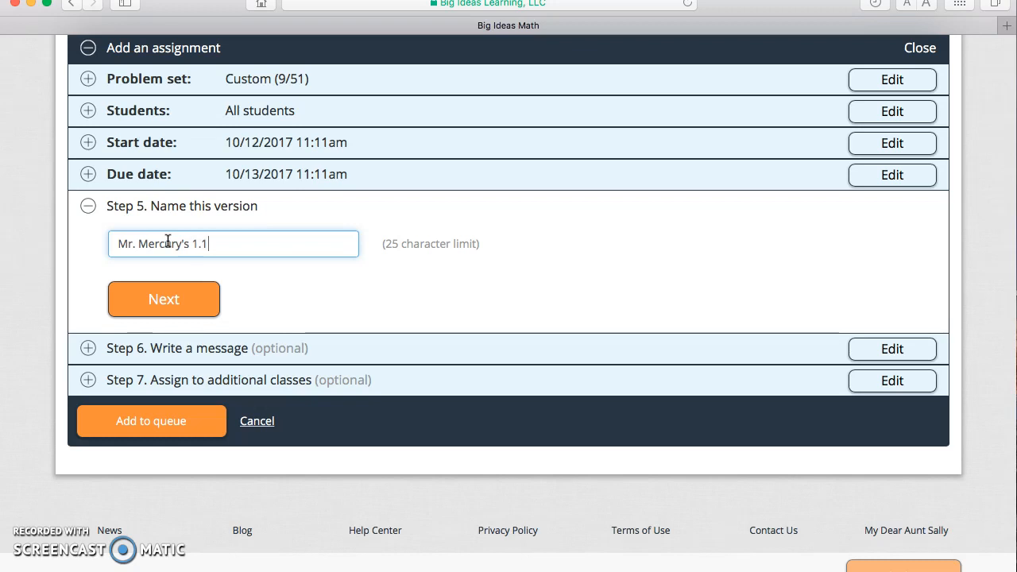
click(168, 283)
Add the message "Don't forget to show your work in your math notebook!" to the assignment.
click(200, 277)
text(I)
key(BackSpace)
text(Don't)
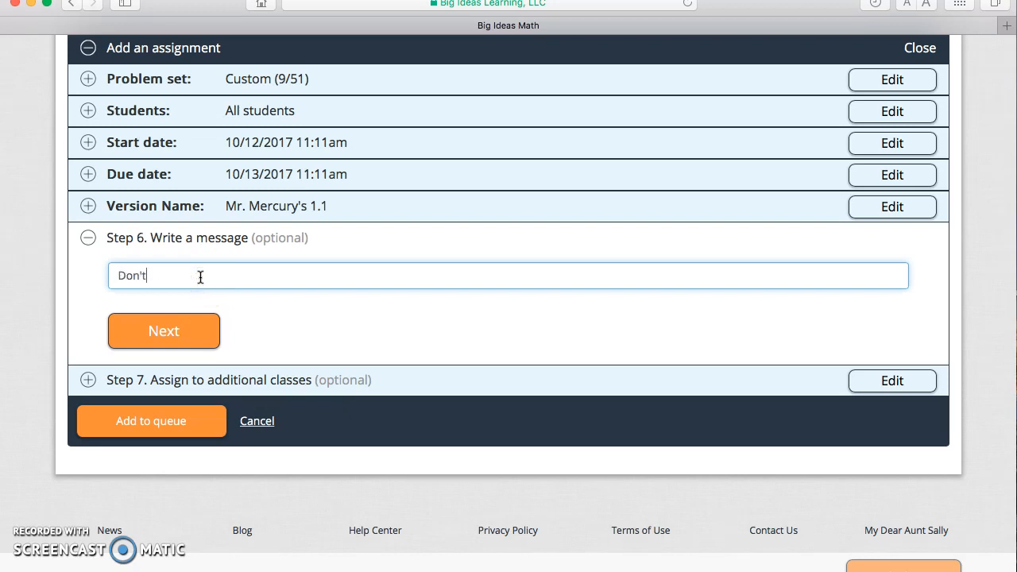
text( forget to show your work in your )
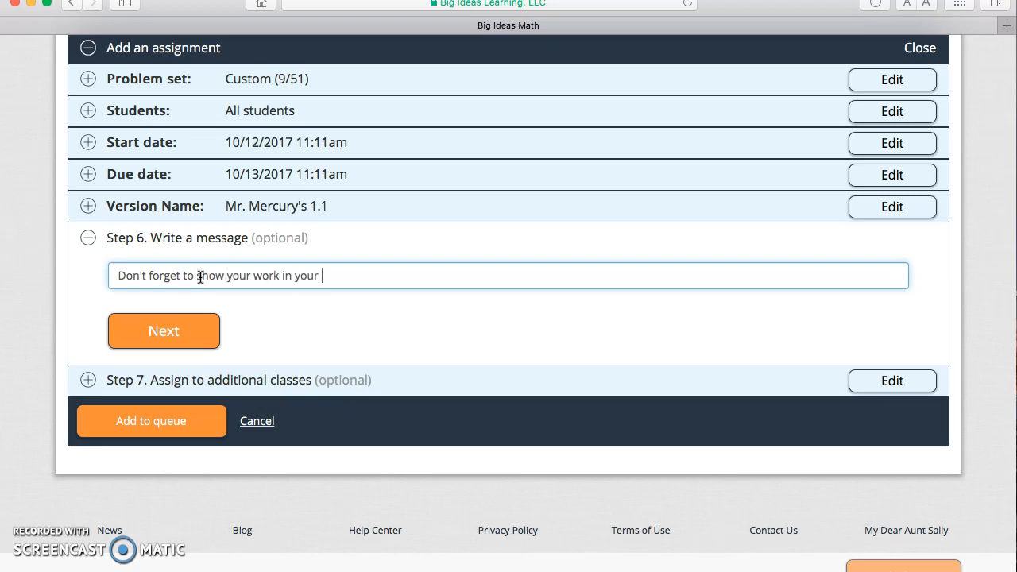
text(math notebook!)
click(132, 328)
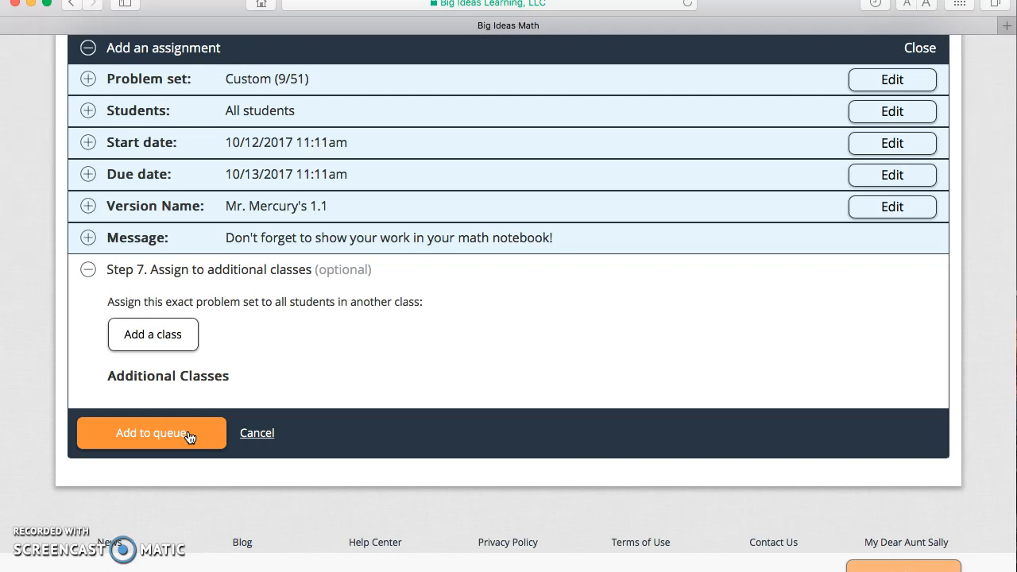
scroll(189, 437, up, 3)
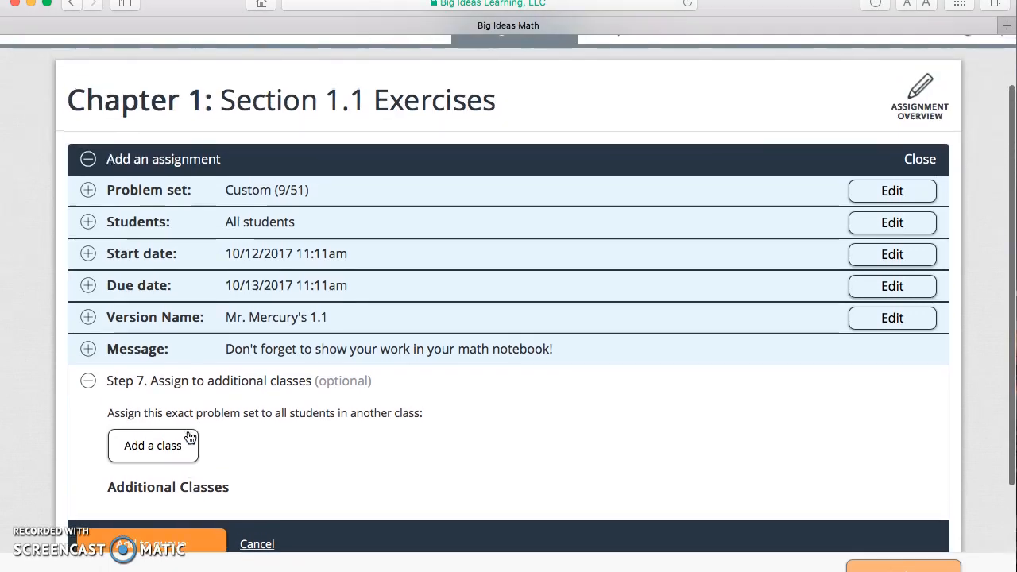
scroll(190, 437, up, 2)
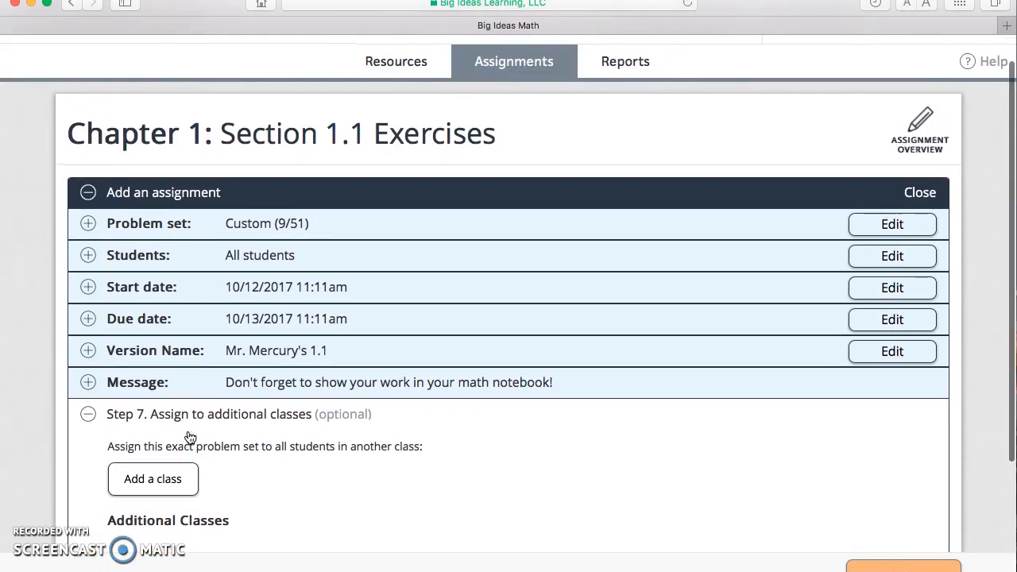